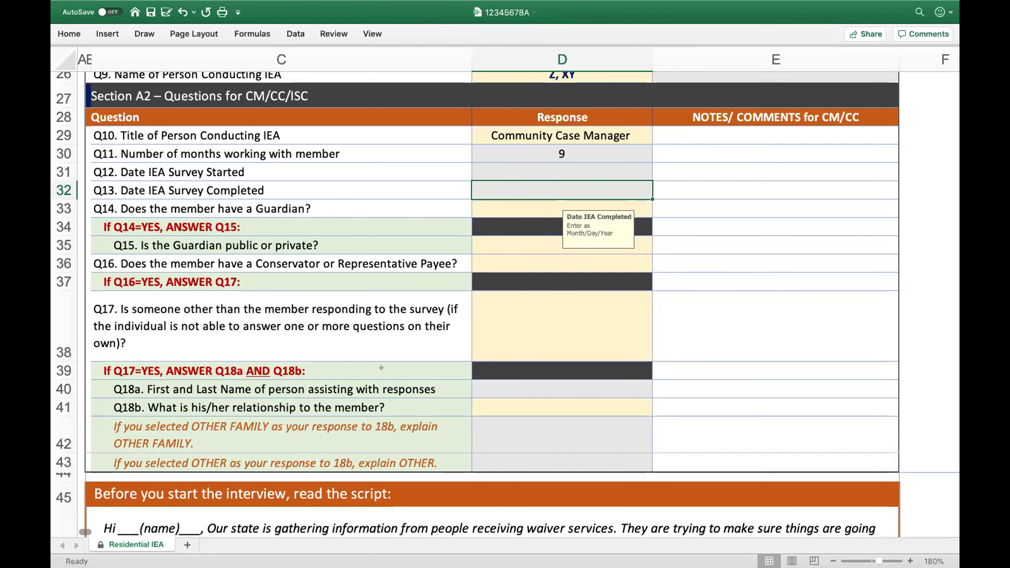
Step: Answer Yes to Q14 about the member having a guardian and set Q15's guardian type to Public
scroll(380, 368, down, 3)
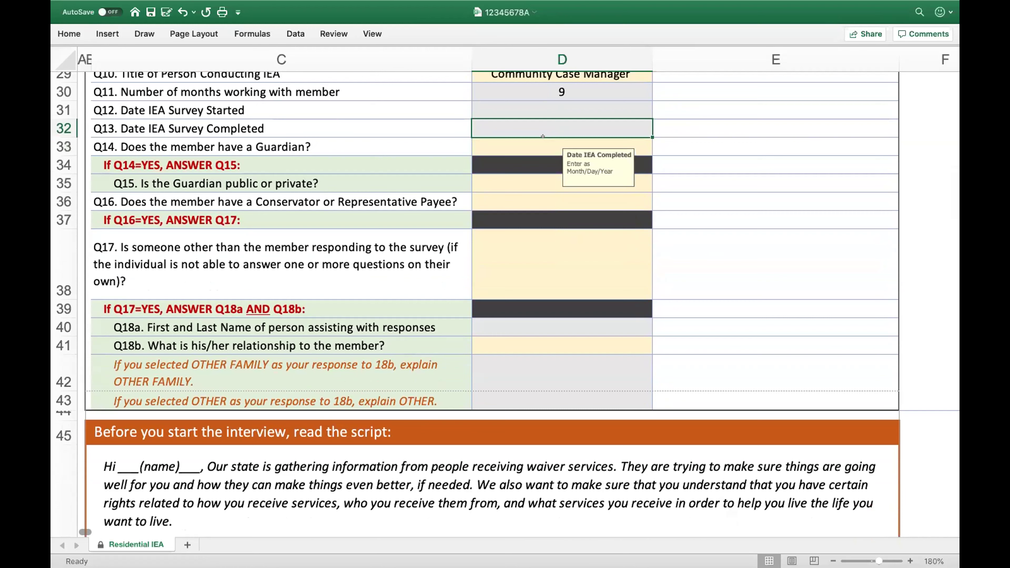
click(641, 138)
click(650, 146)
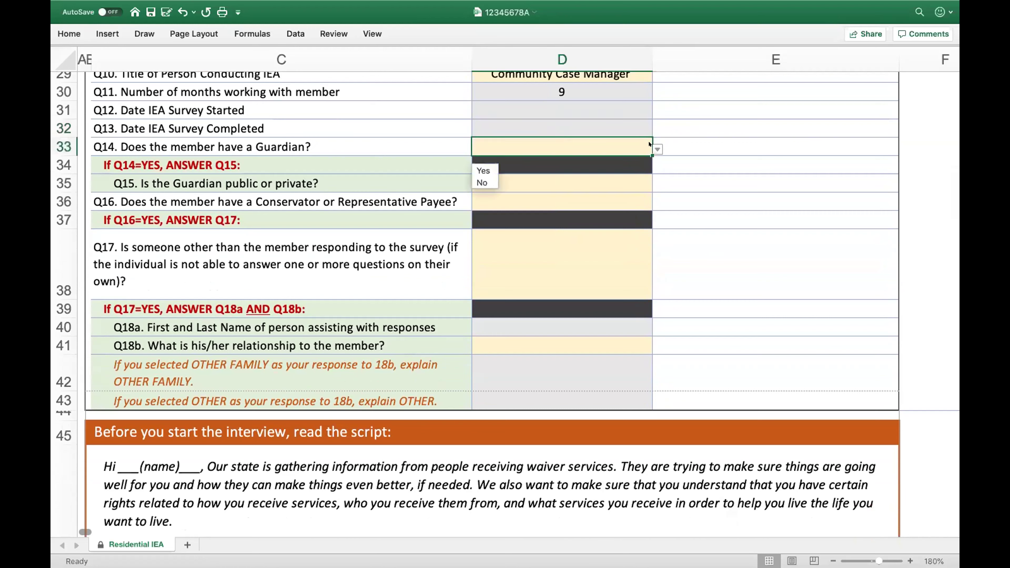
click(482, 171)
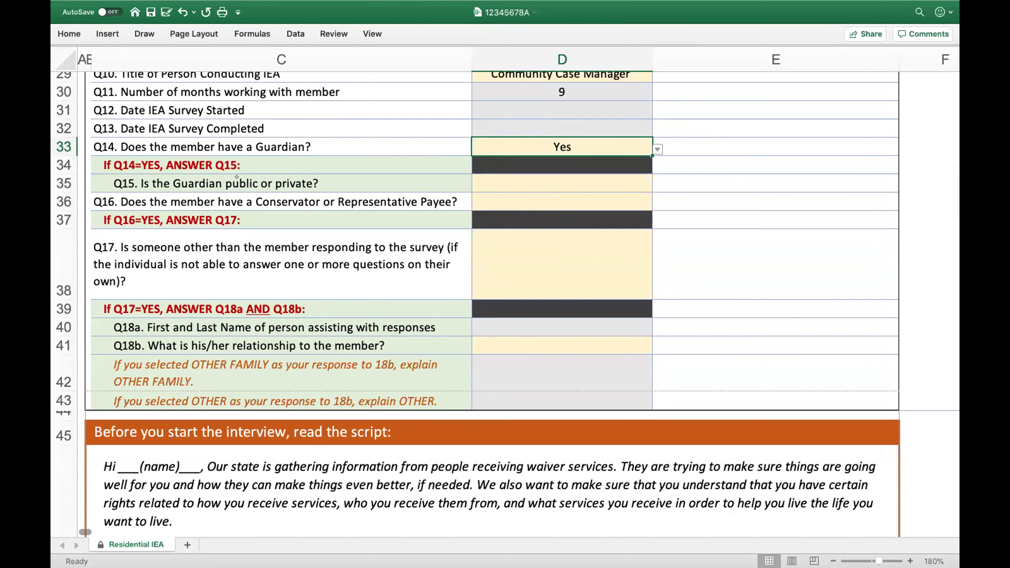
click(571, 176)
click(657, 185)
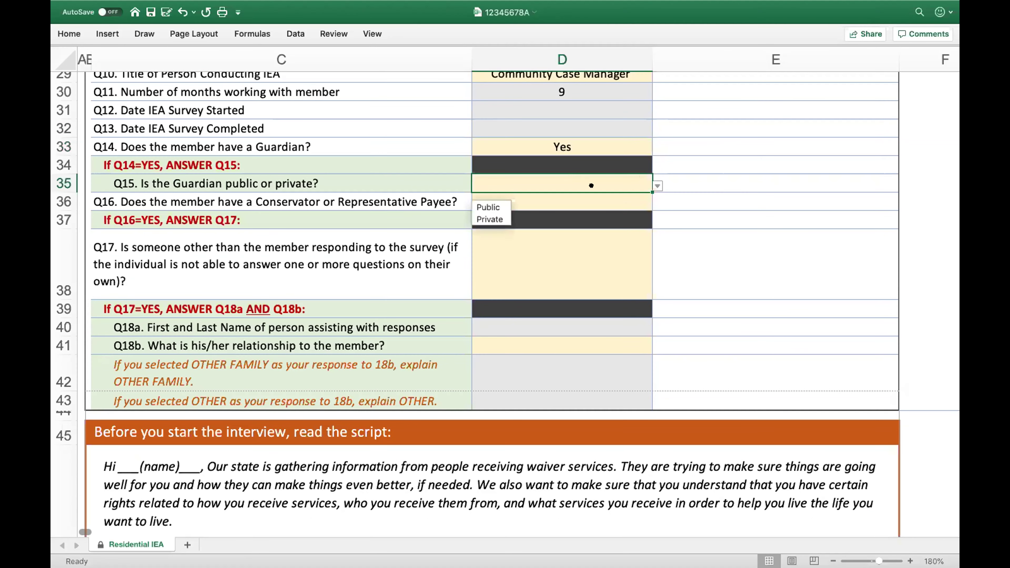
click(497, 206)
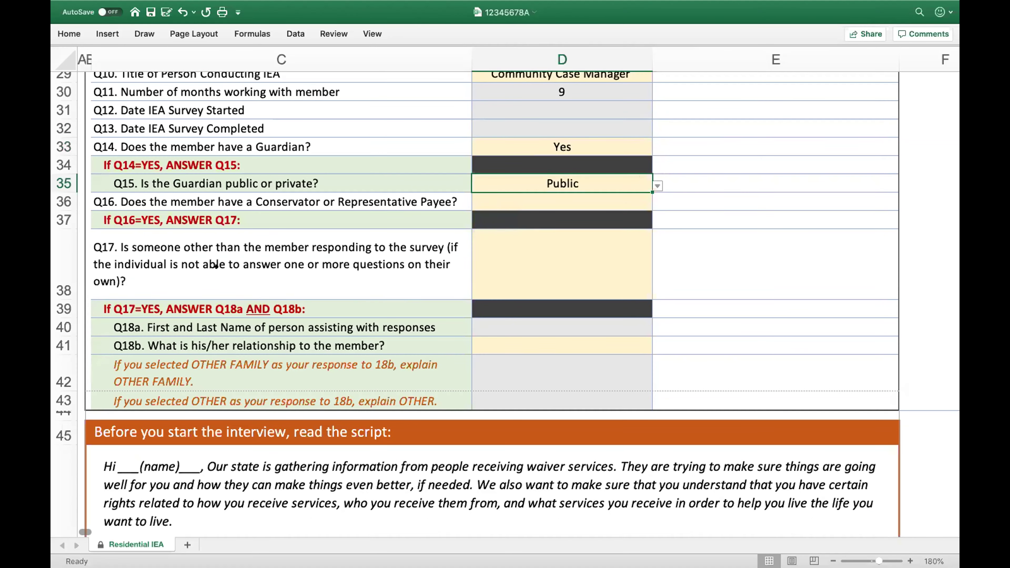
Step: Answer Q16 about a conservator or representative payee with Yes, Rep. Payee, and clear that response
click(581, 195)
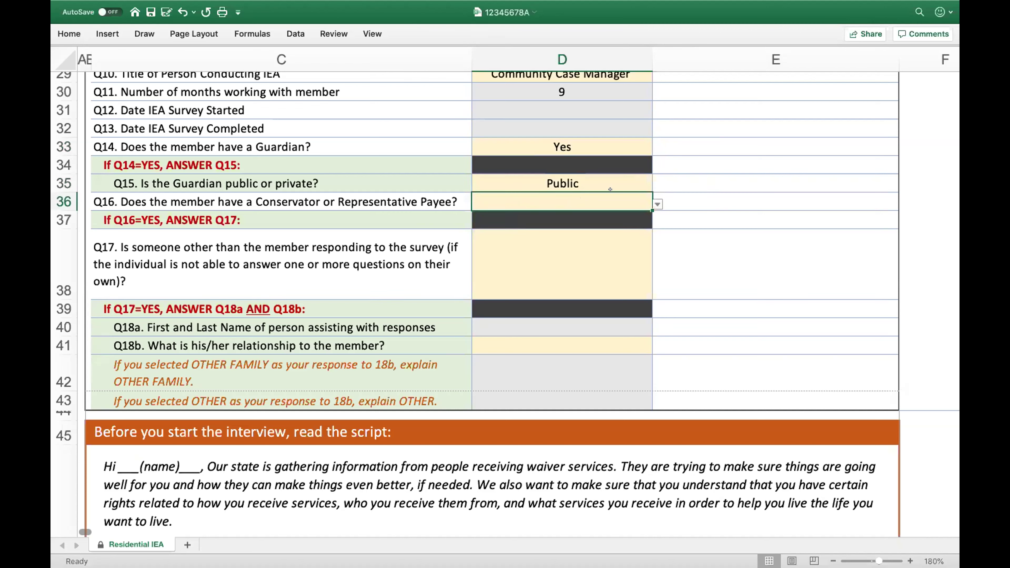
click(657, 204)
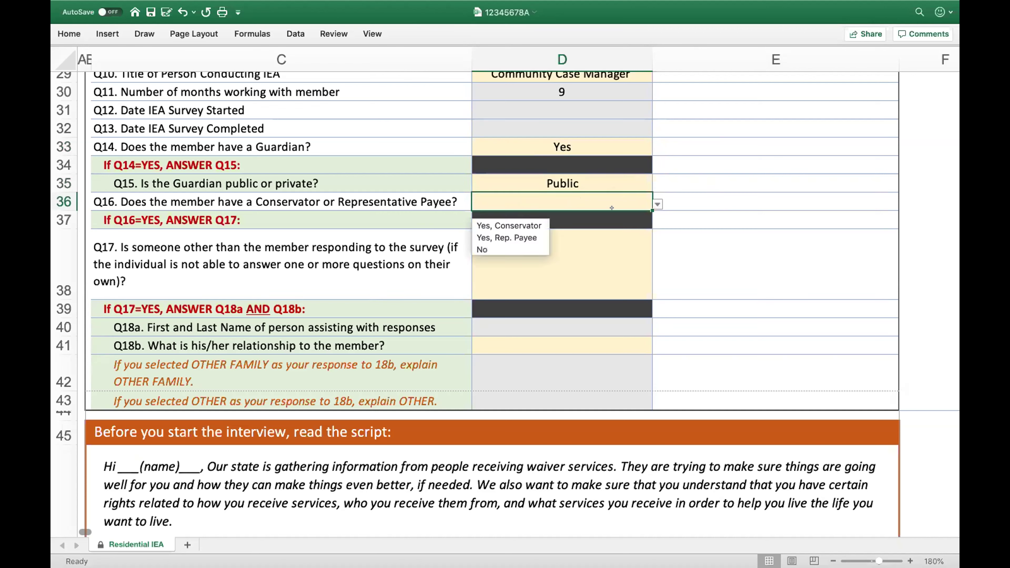
click(527, 237)
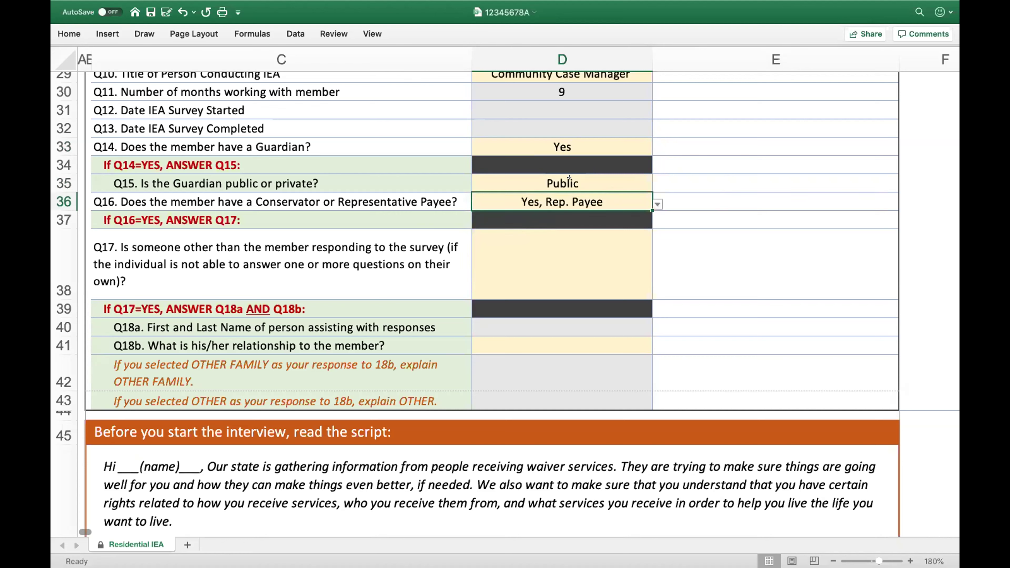
click(657, 204)
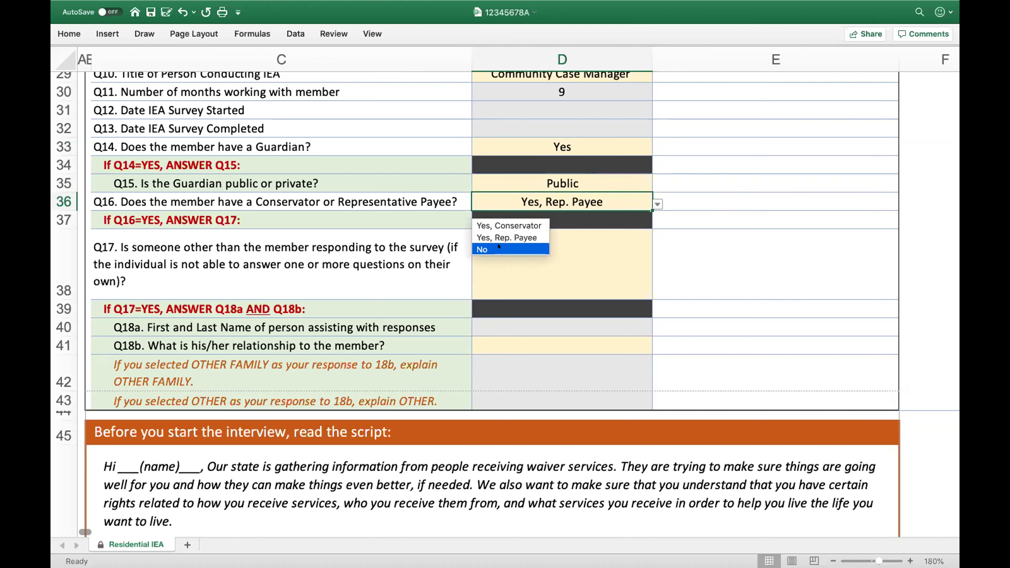
click(424, 213)
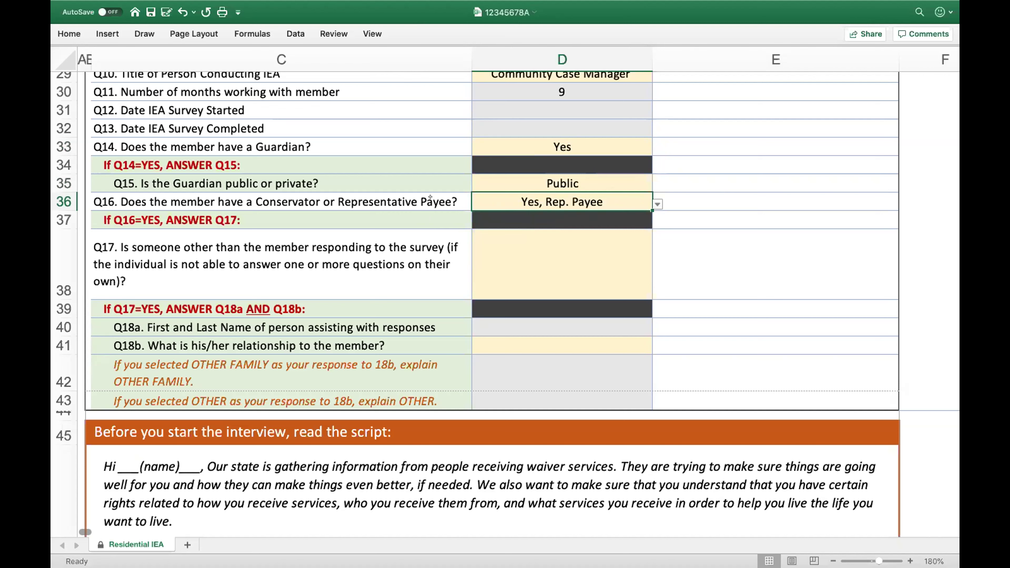
key(Delete)
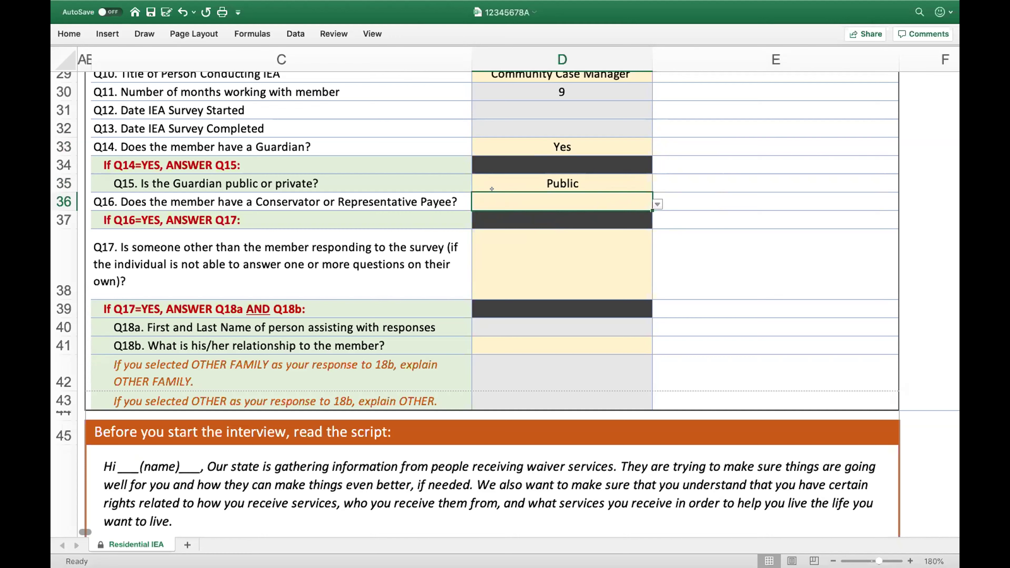
Step: Try to enter the free-text response idk for Q16 and cancel the entry
text(idk)
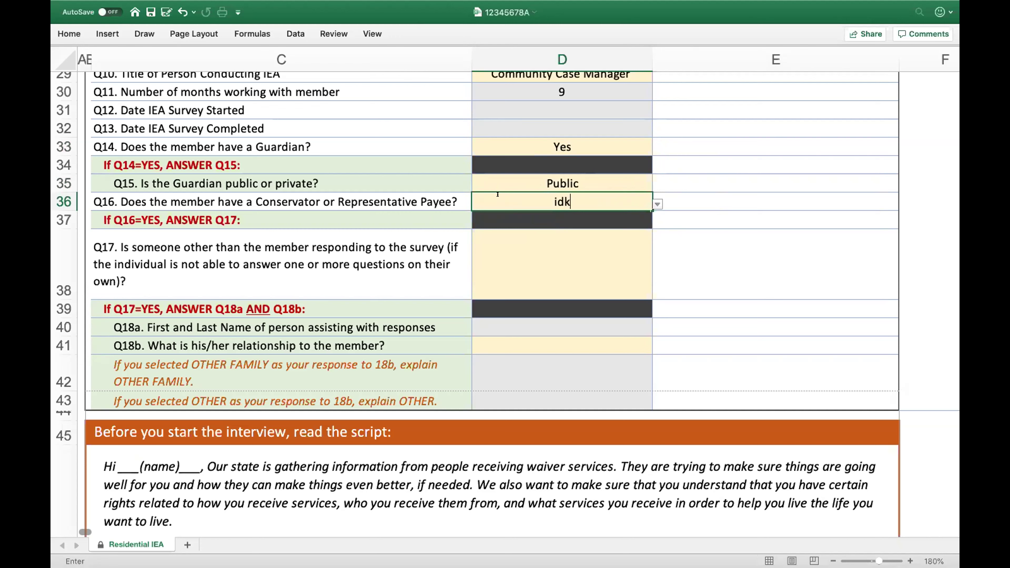
key(Return)
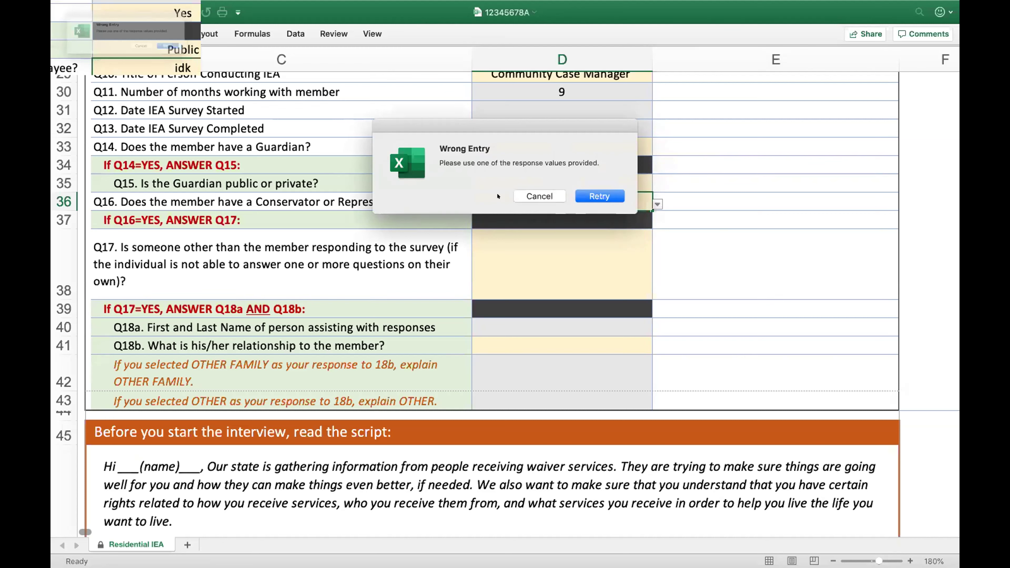
click(539, 195)
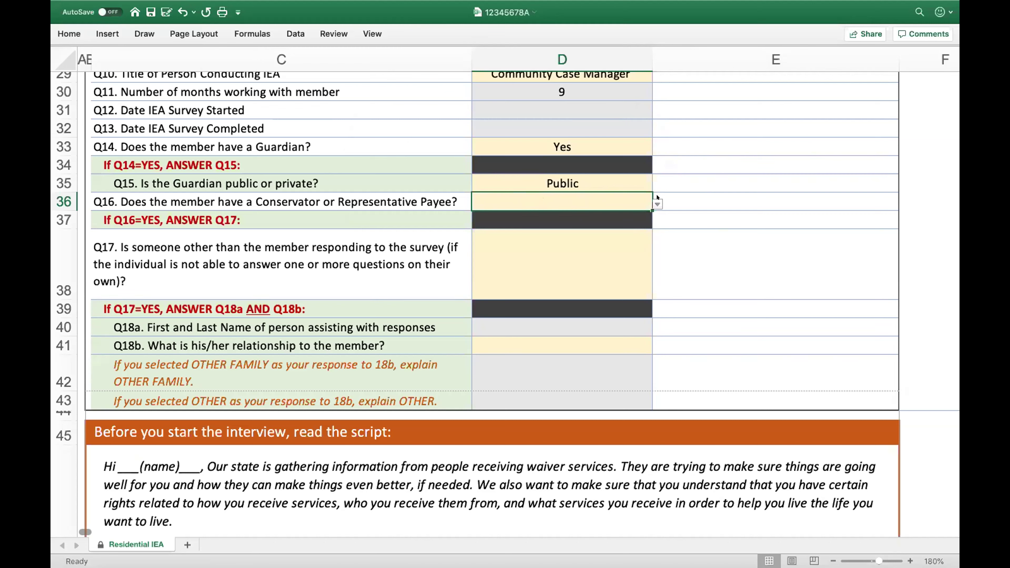
Step: Review the allowed responses for Q16 and its cell in the CM/CC notes and comments column
click(657, 204)
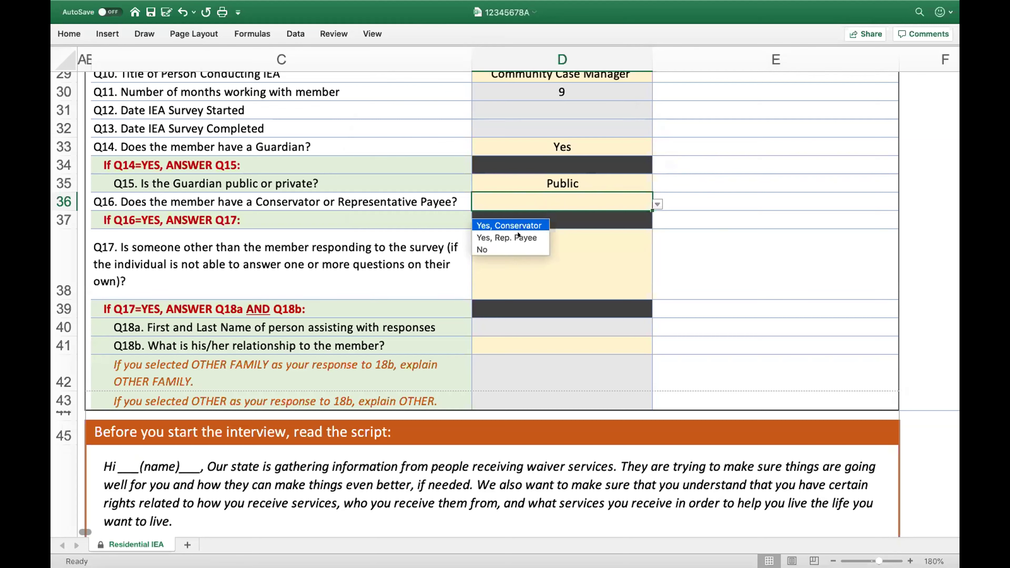
key(Escape)
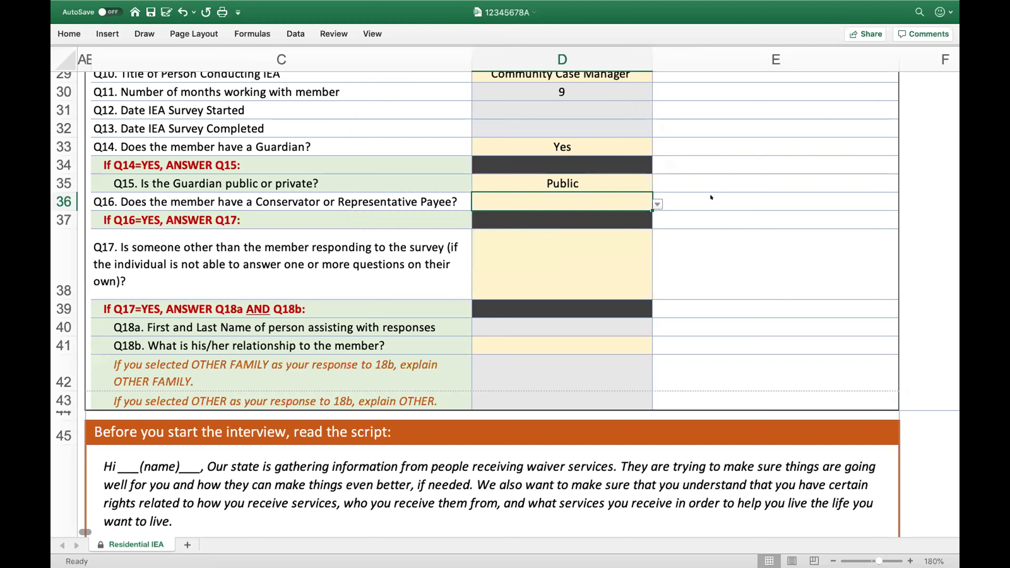
click(721, 194)
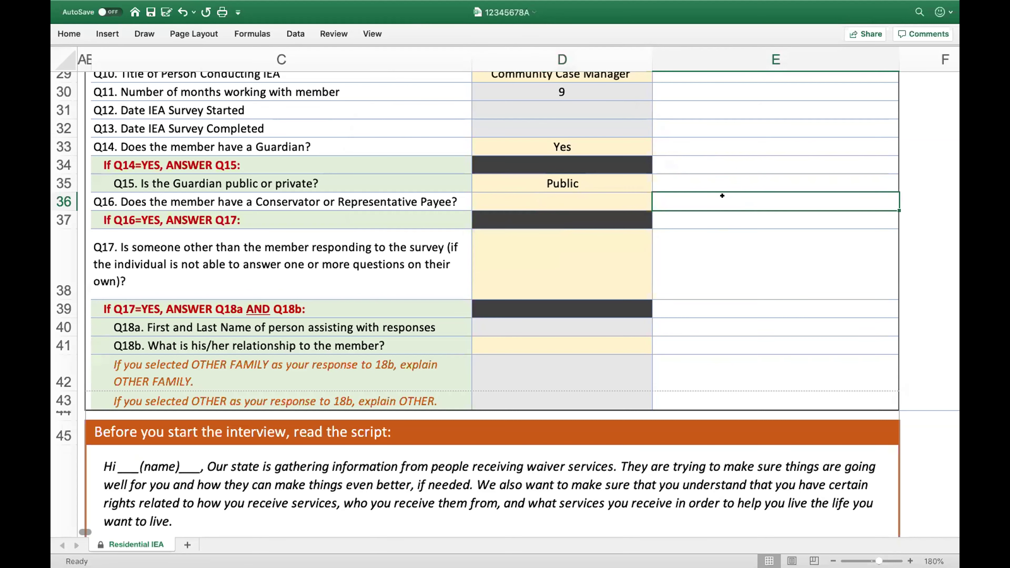
scroll(742, 207, up, 5)
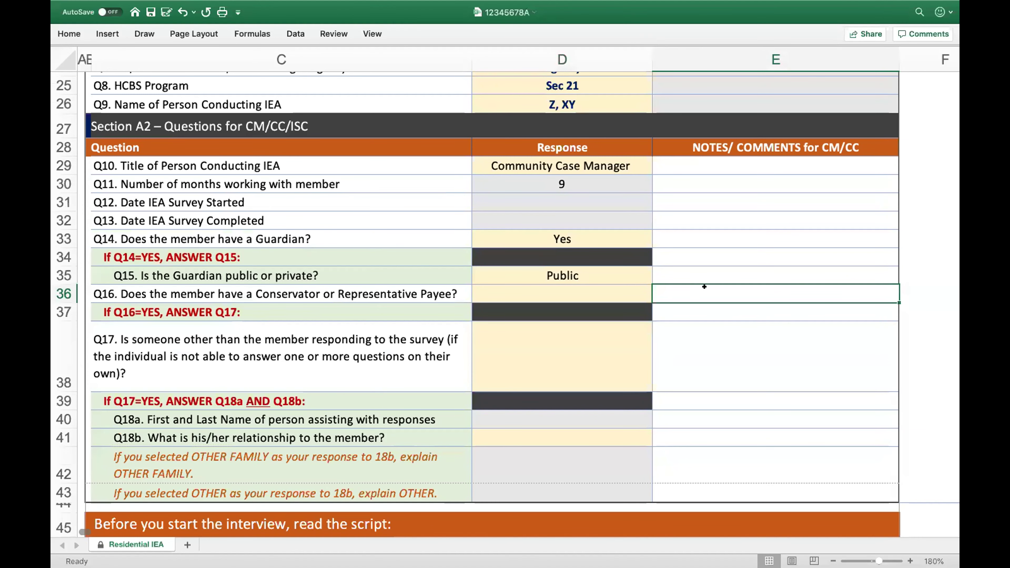
scroll(675, 282, down, 5)
click(601, 194)
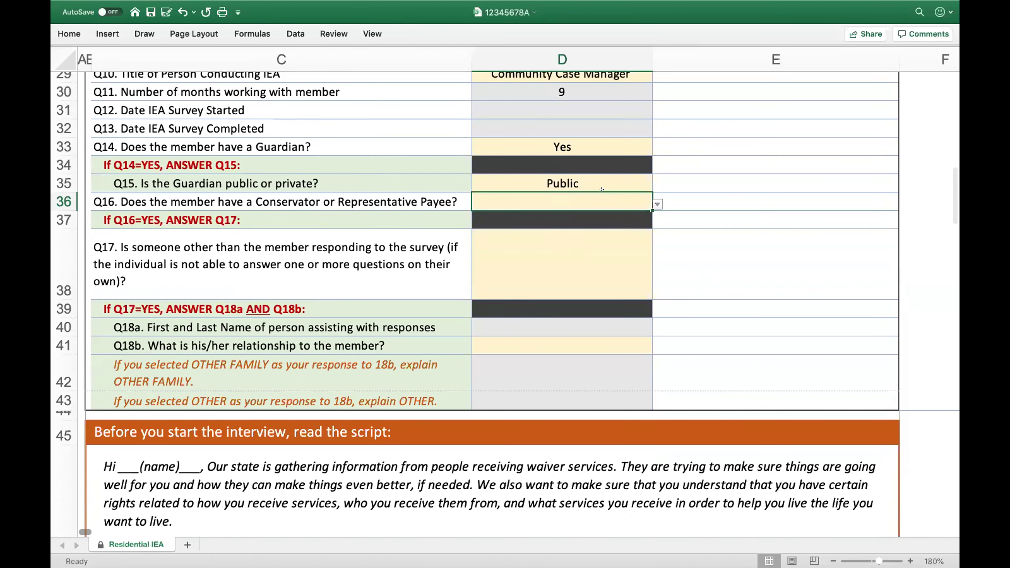
Step: Look over the interview script below Section A2 and check the response options for Q17
scroll(602, 189, down, 5)
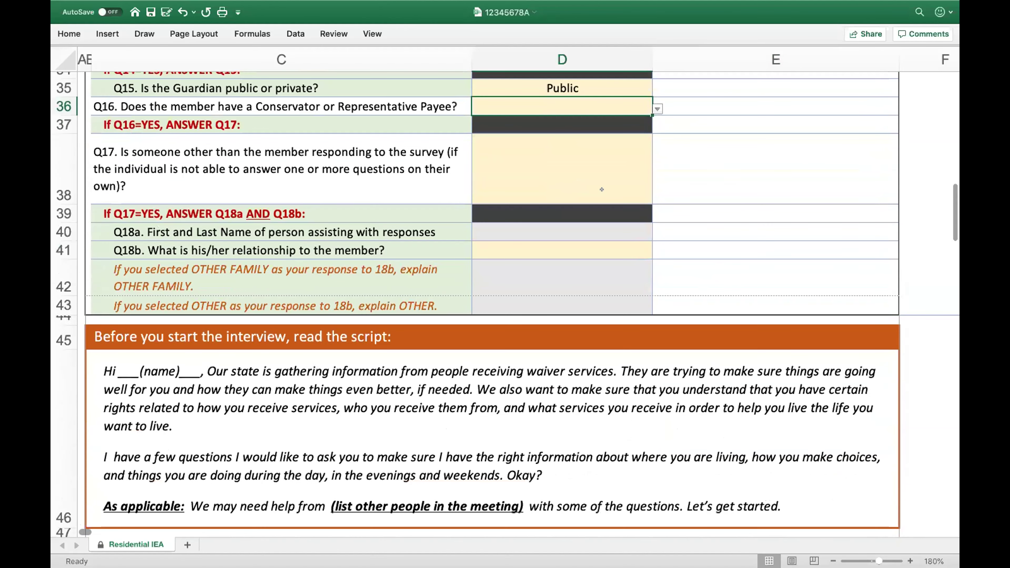
scroll(601, 190, down, 5)
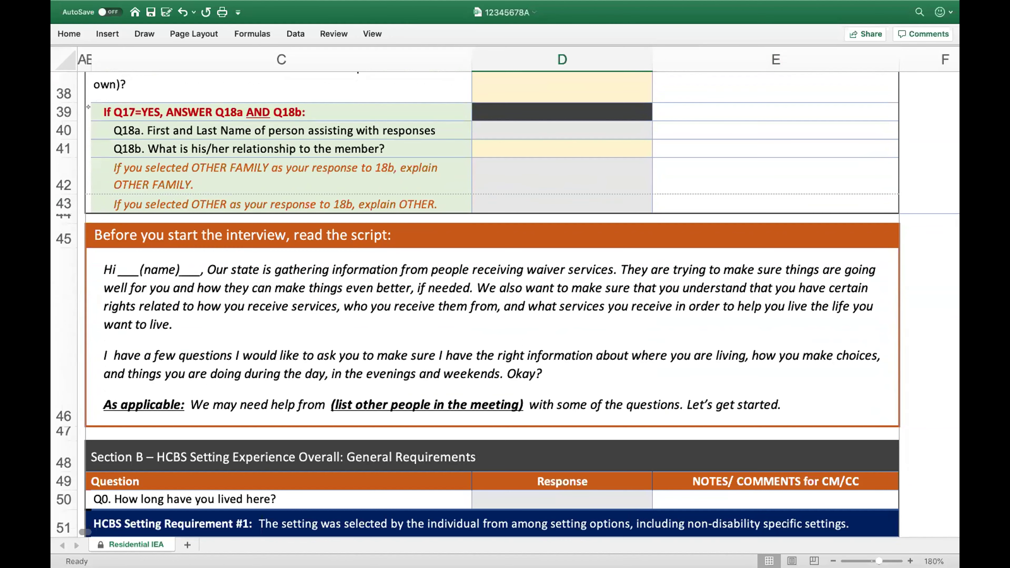
scroll(397, 137, up, 1)
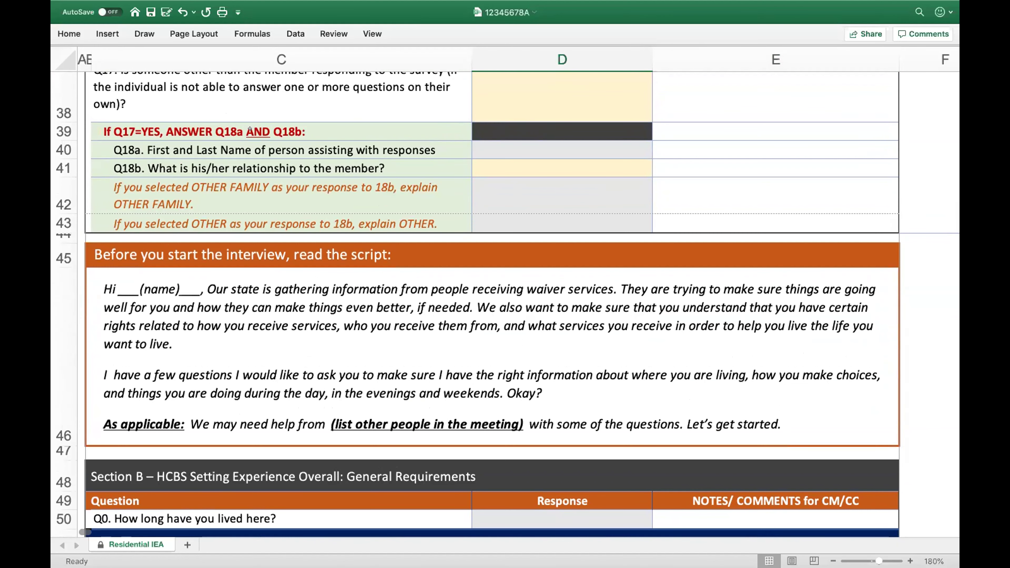
scroll(167, 149, up, 2)
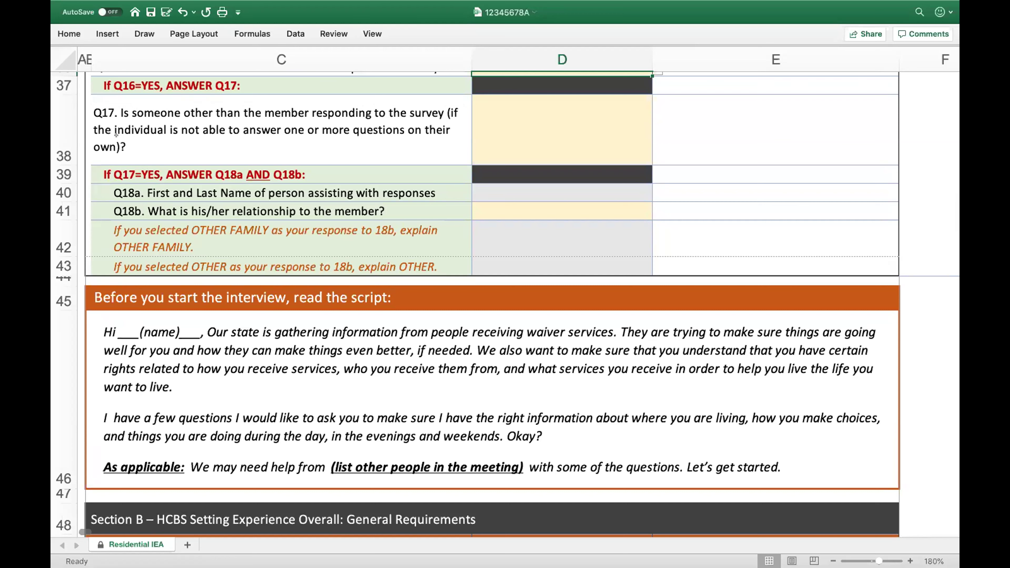
click(490, 117)
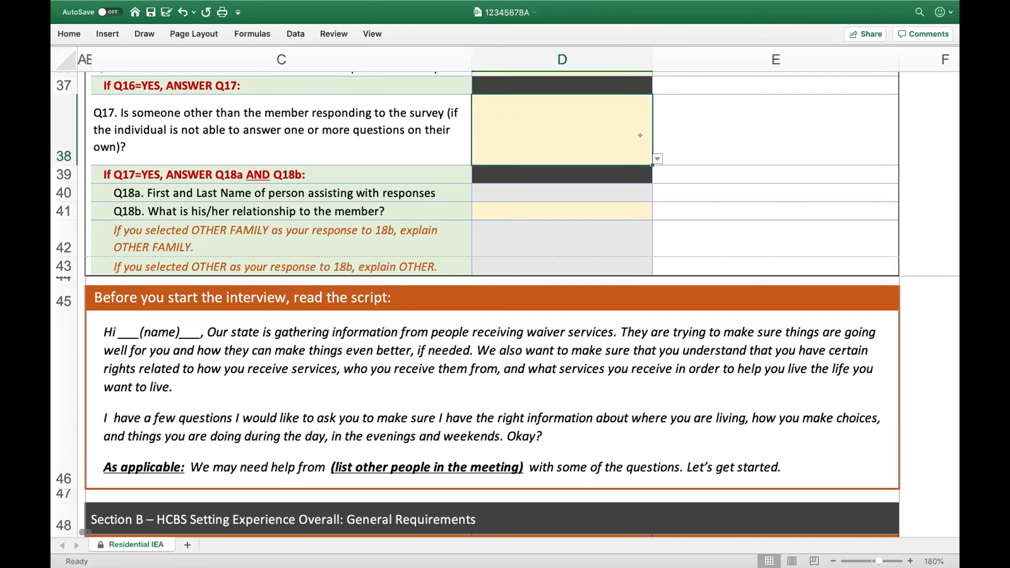
click(651, 156)
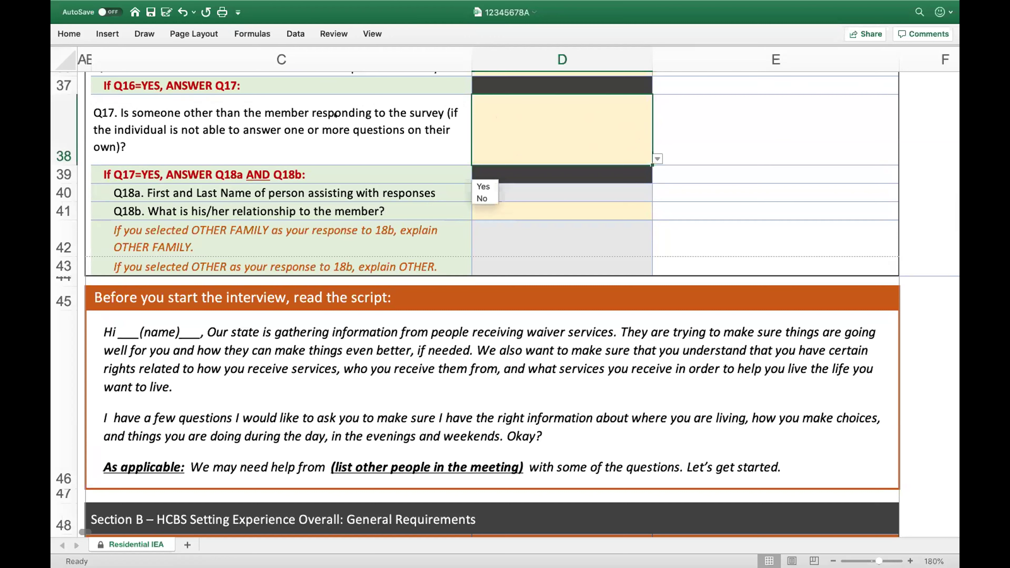
key(Escape)
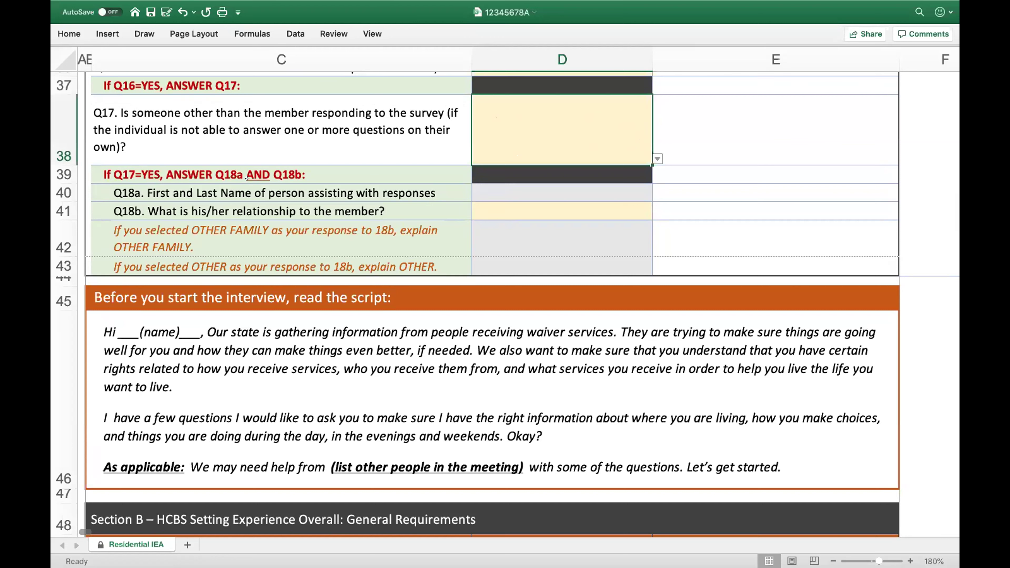
Step: Examine the Q18a name field, the Q18b relationship options and the explanation field for Other Family
key(Down)
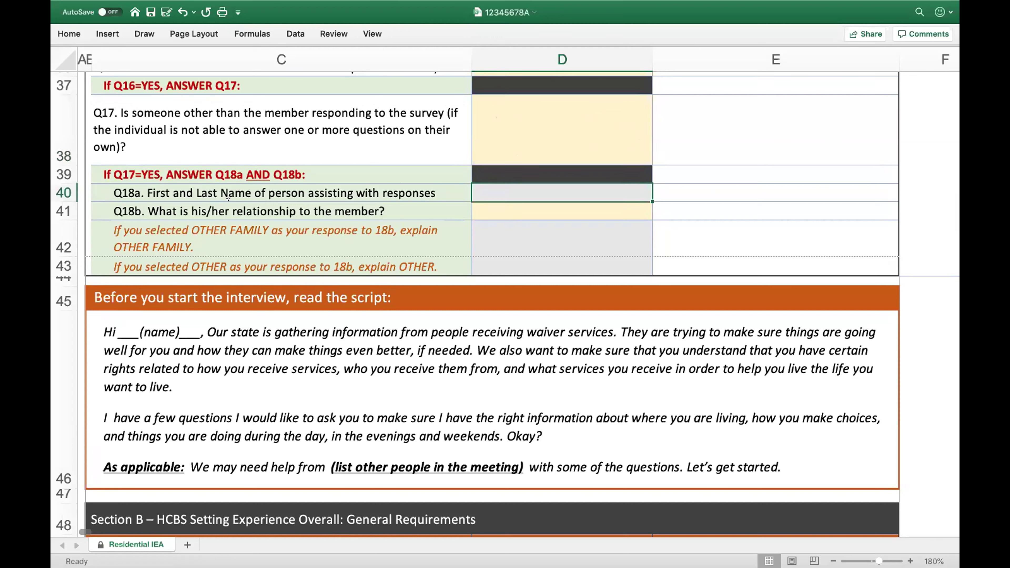
click(633, 207)
click(654, 214)
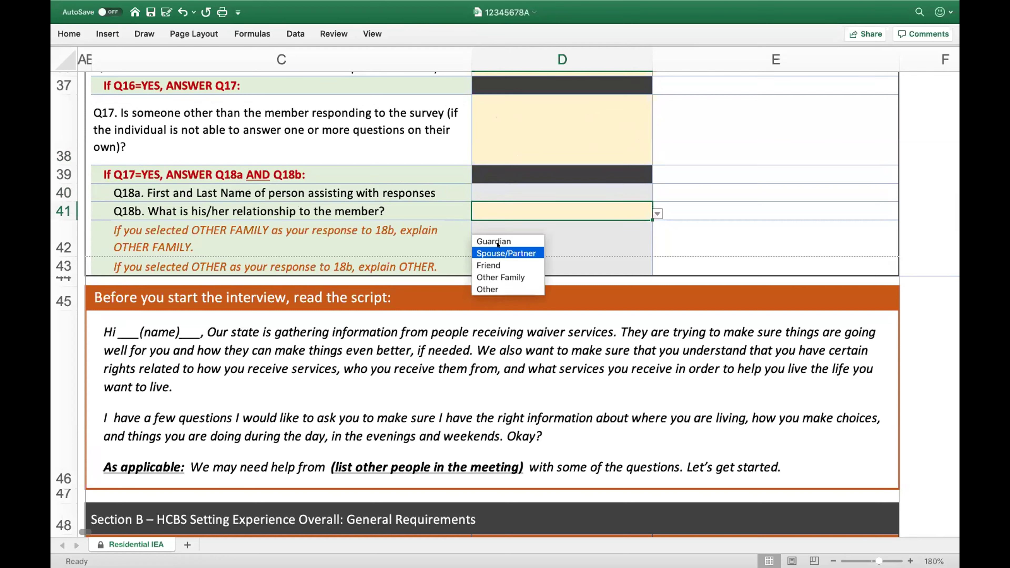
click(439, 197)
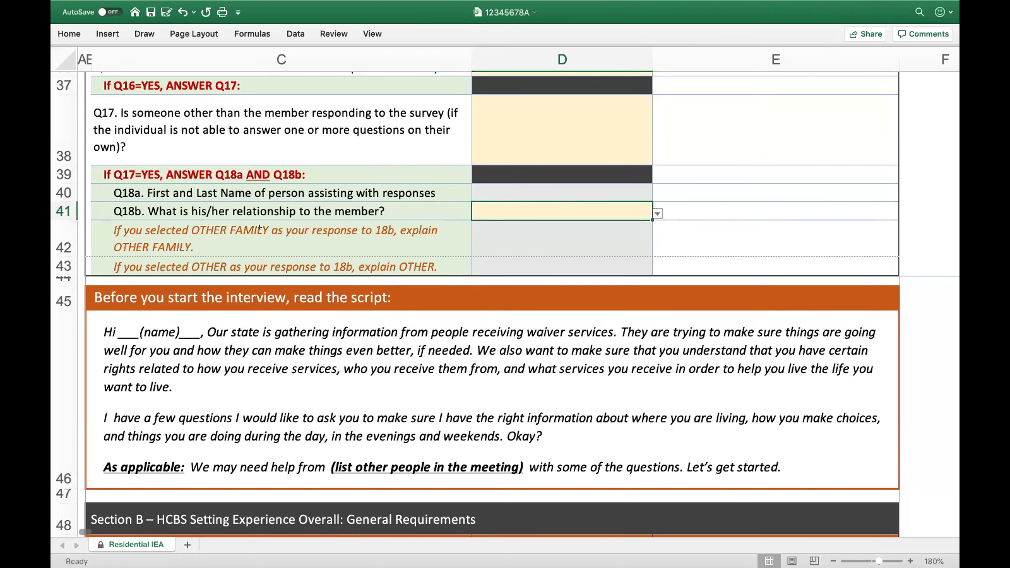
click(540, 228)
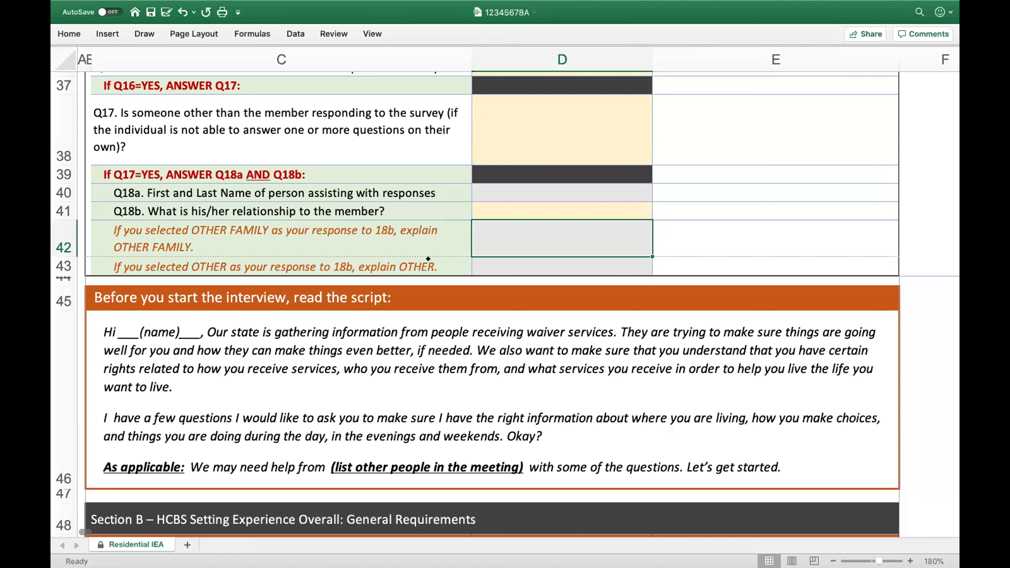
click(622, 188)
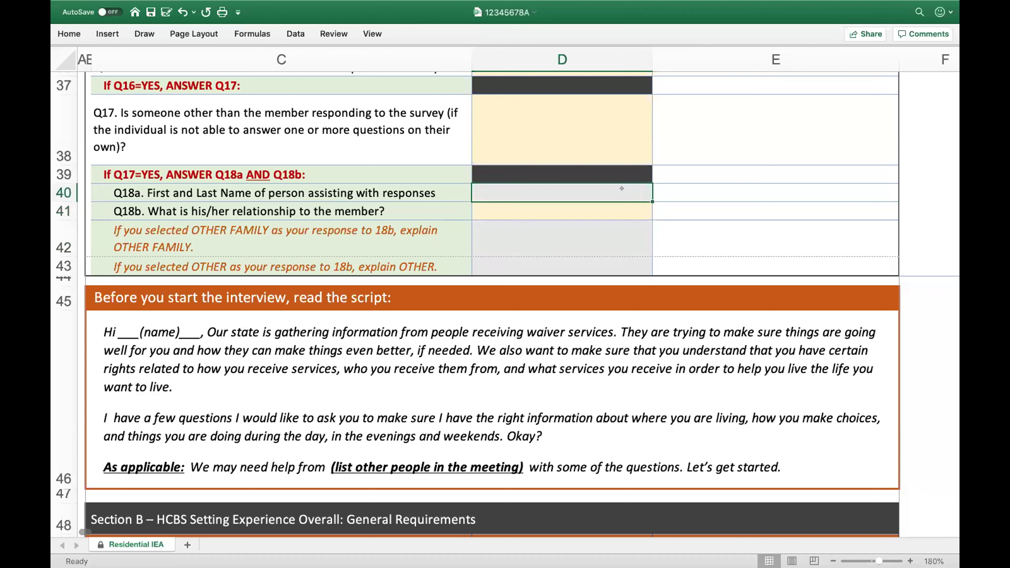
Step: Set the Q18b relationship to the member to Other
click(641, 205)
click(657, 213)
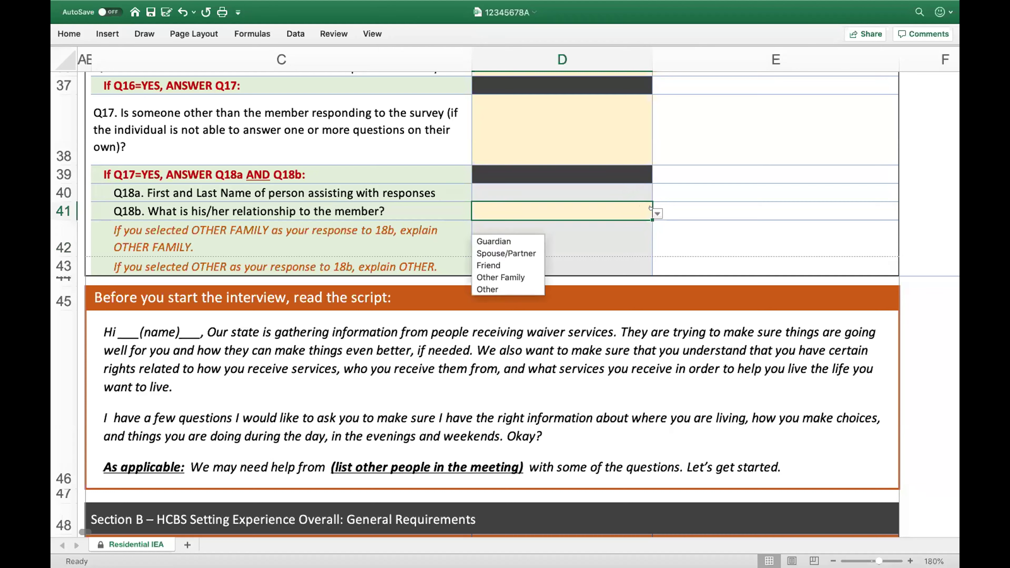
click(488, 295)
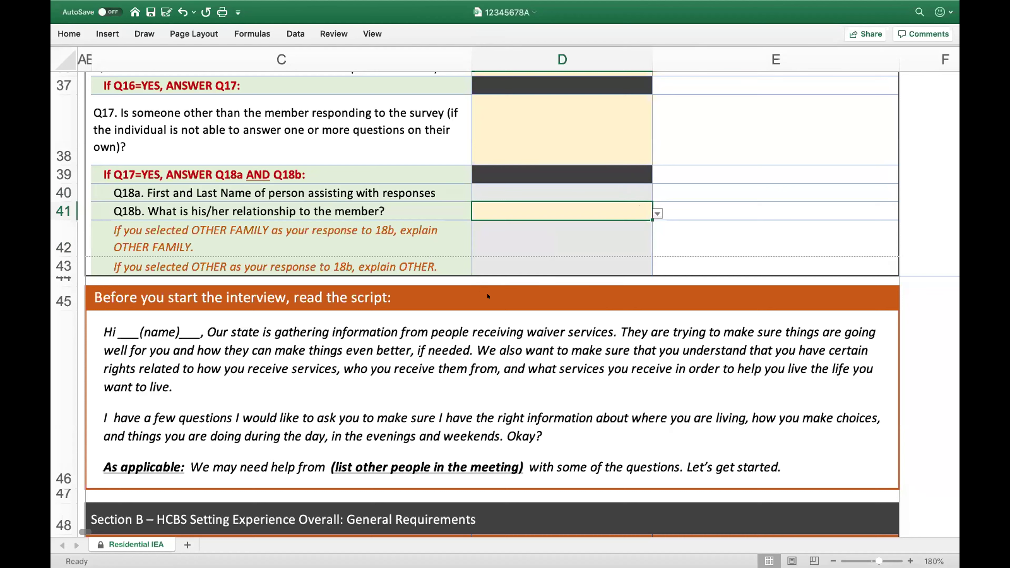
click(657, 214)
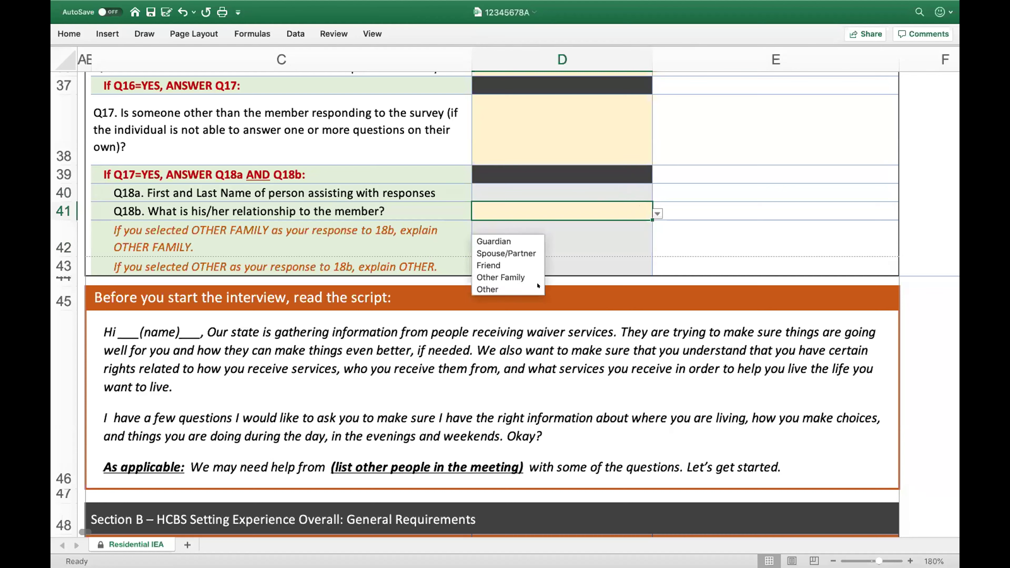
click(516, 286)
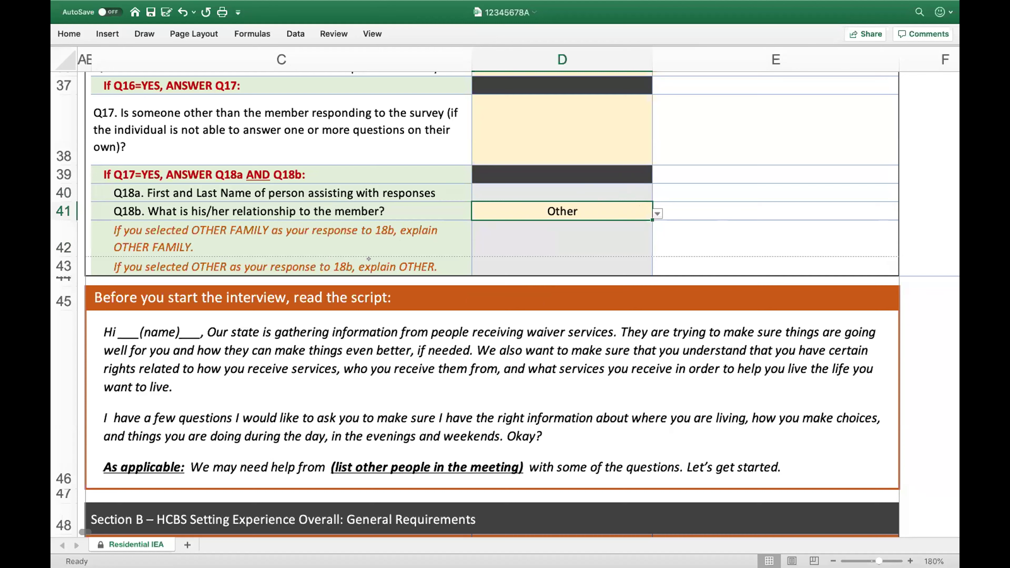
Step: Check the Q18b field for explaining Other and read the interview script that precedes Section B
click(511, 262)
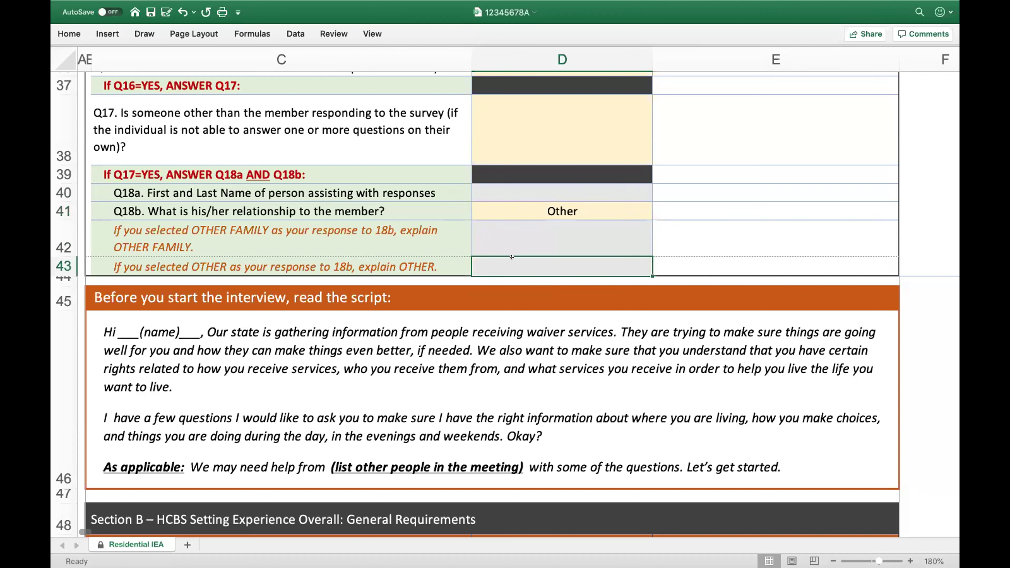
scroll(371, 250, down, 10)
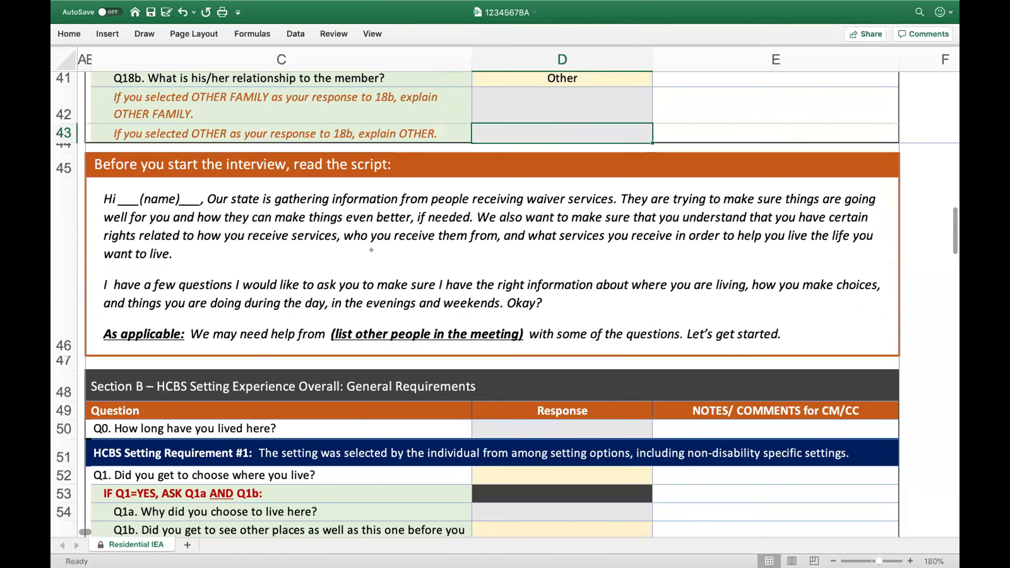
scroll(371, 250, down, 1)
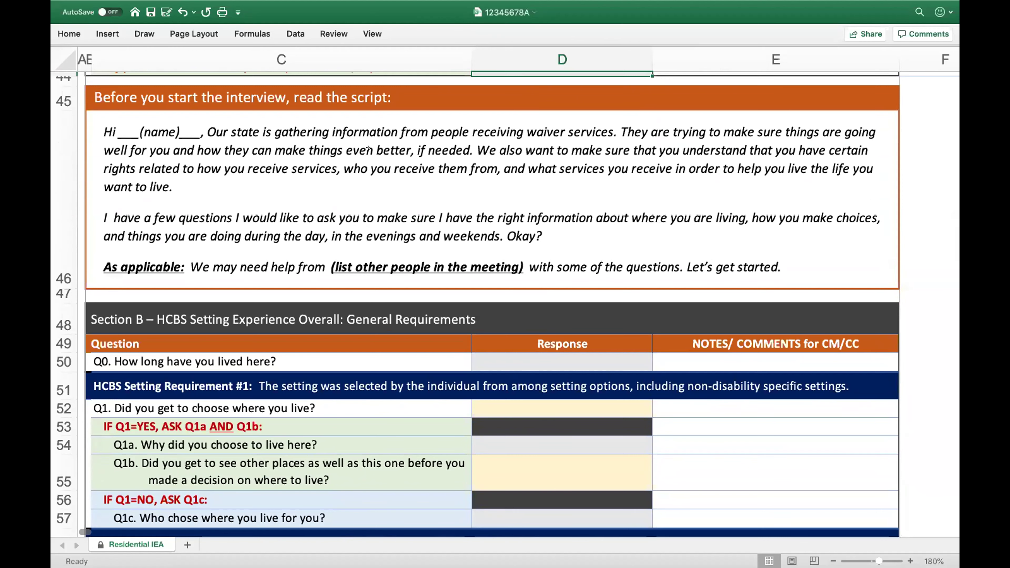
scroll(368, 149, down, 2)
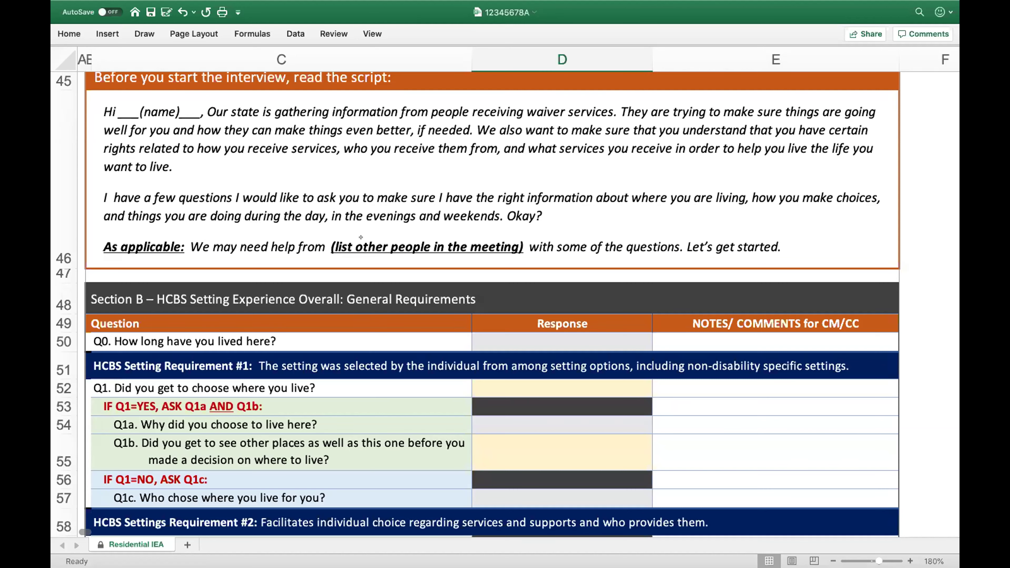
Step: Examine the opening Section B questions, including the entry guidance for Q0 and the notes cell for Q1a
scroll(361, 237, down, 10)
scroll(360, 237, up, 4)
scroll(420, 239, down, 10)
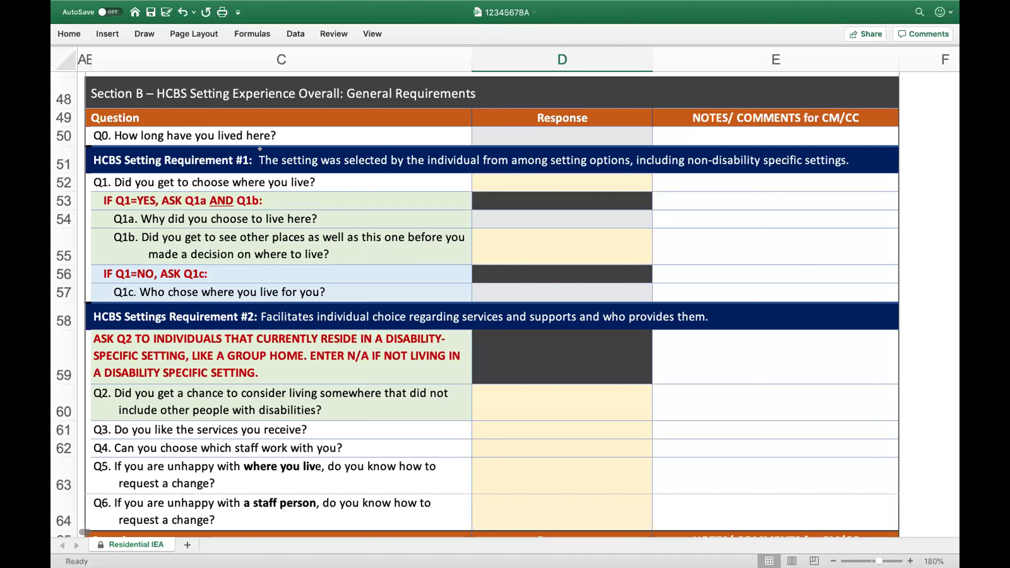
click(560, 127)
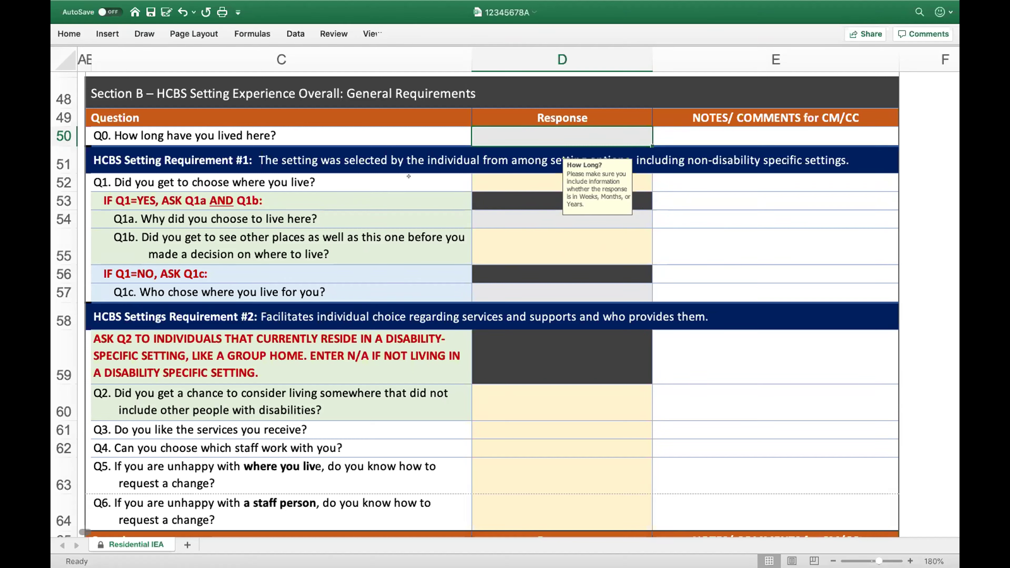
click(733, 208)
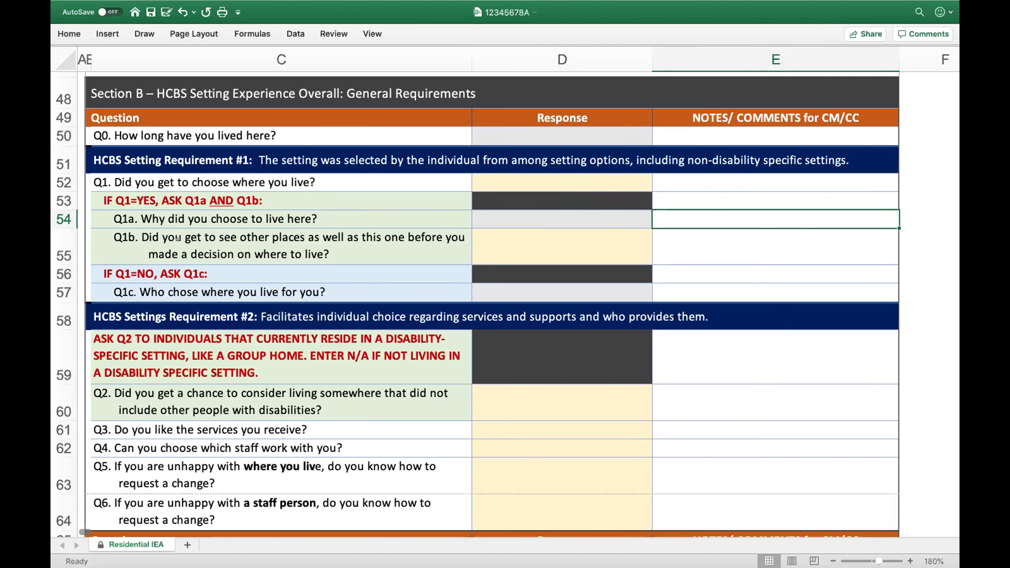
Step: Look through the remaining Section B questions down to the end of the survey
scroll(219, 247, down, 10)
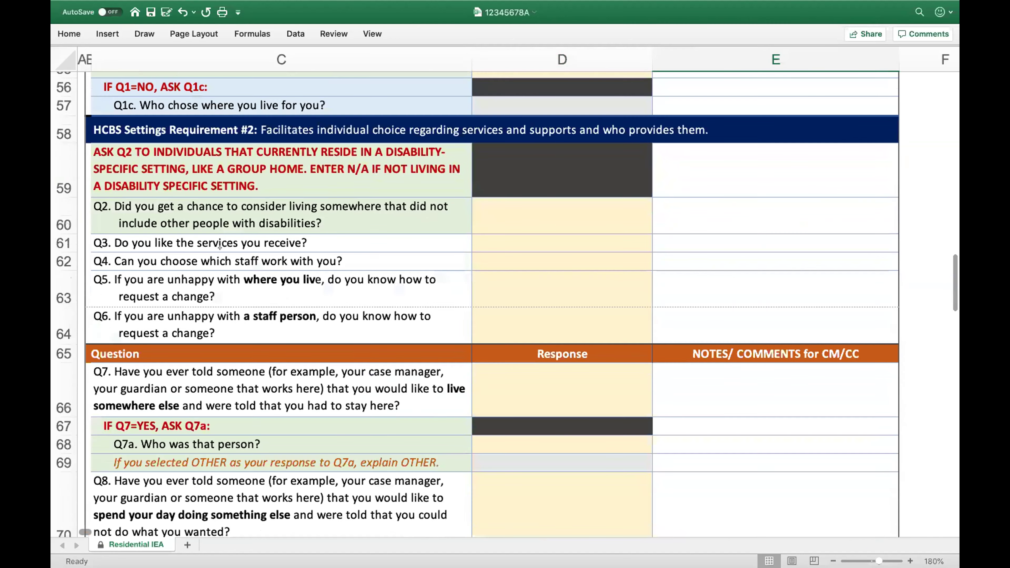
scroll(219, 248, down, 12)
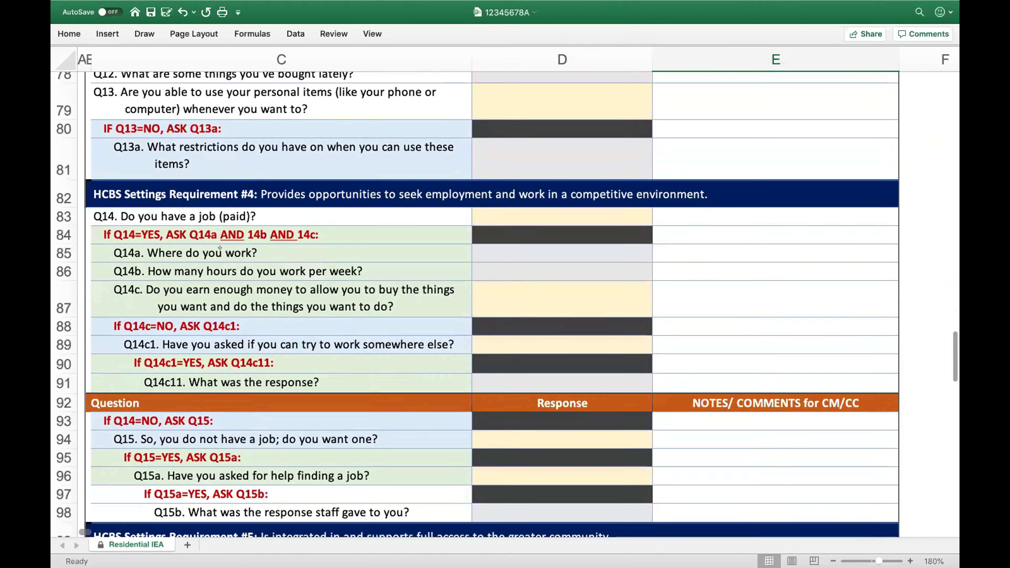
scroll(219, 247, down, 6)
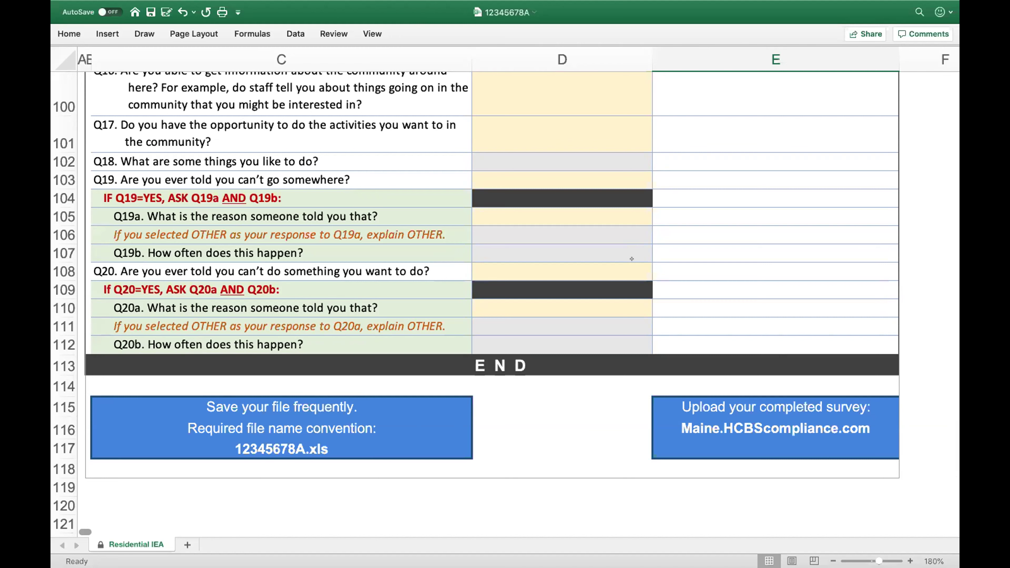
Step: Return to the start of the survey and review the column D color key and Section A1 general information
scroll(652, 270, up, 15)
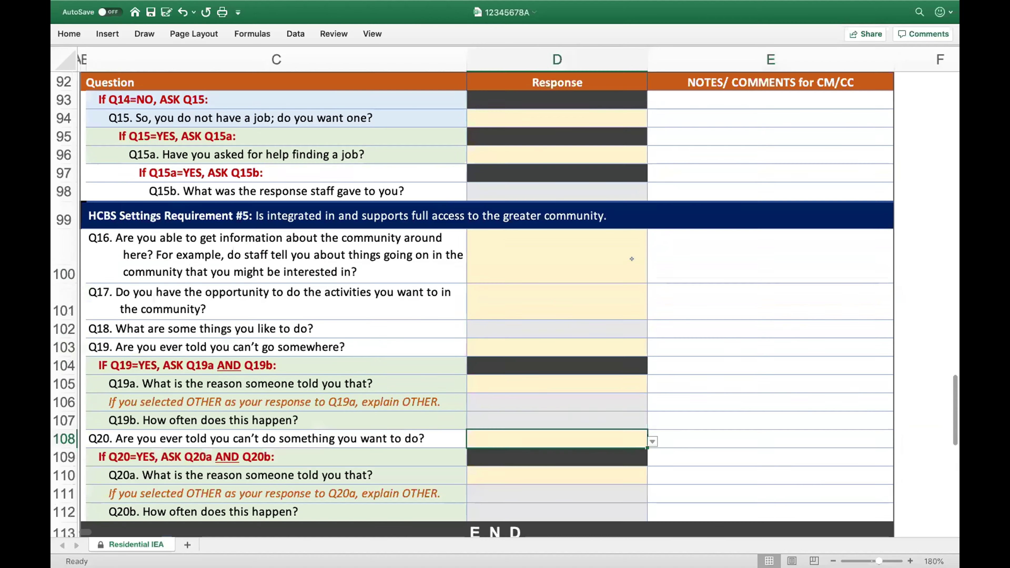
scroll(519, 37, up, 20)
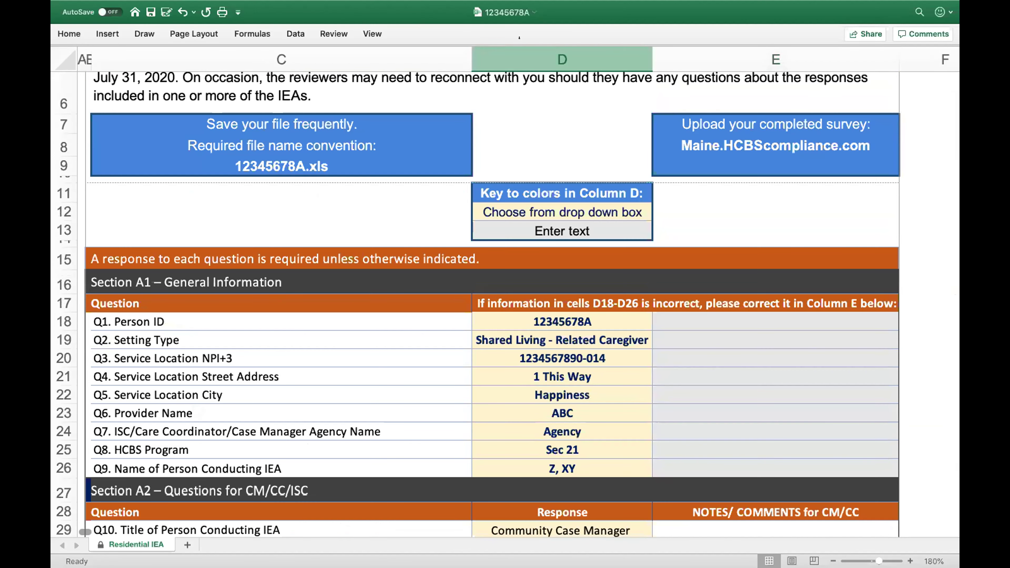
scroll(530, 87, down, 2)
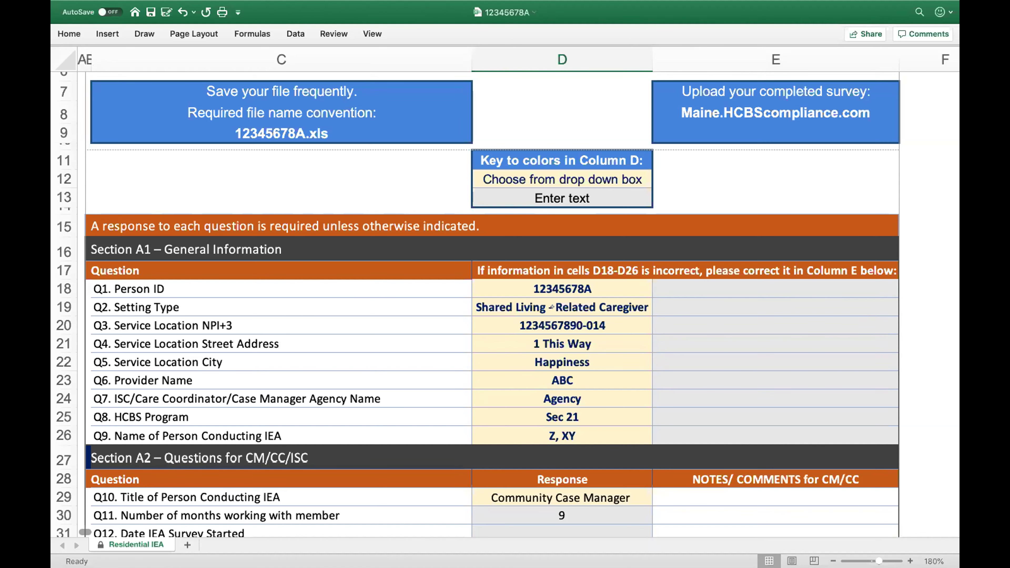
Step: Check the response options for the Q14 guardian question and its cell in the CM/CC notes and comments column
scroll(551, 307, down, 10)
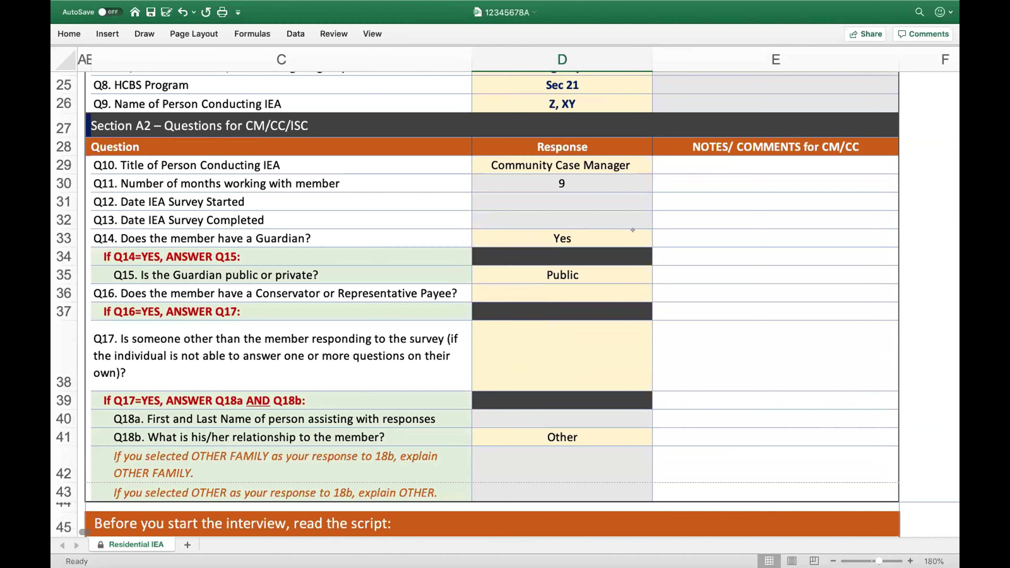
click(649, 238)
click(655, 240)
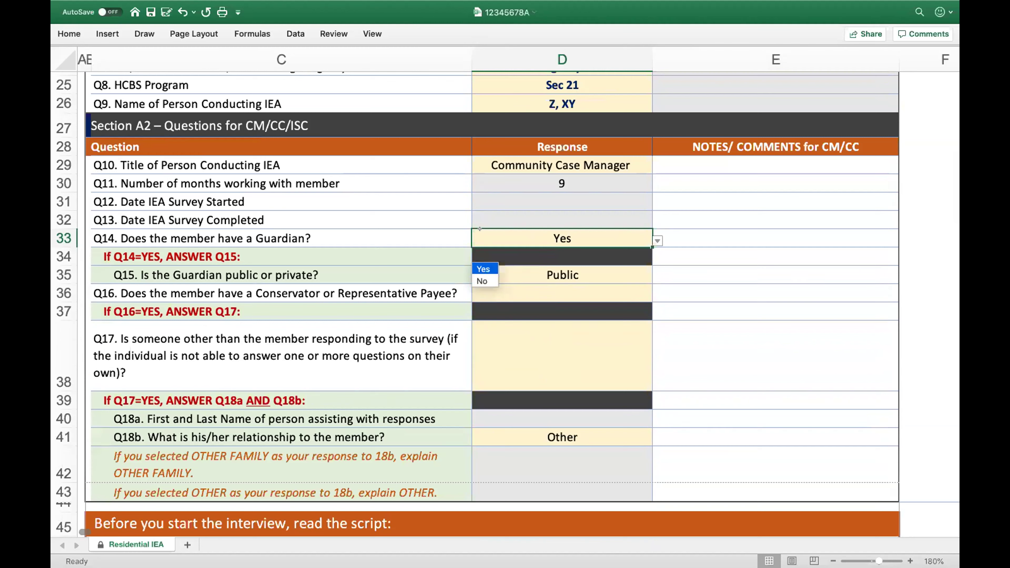
key(Escape)
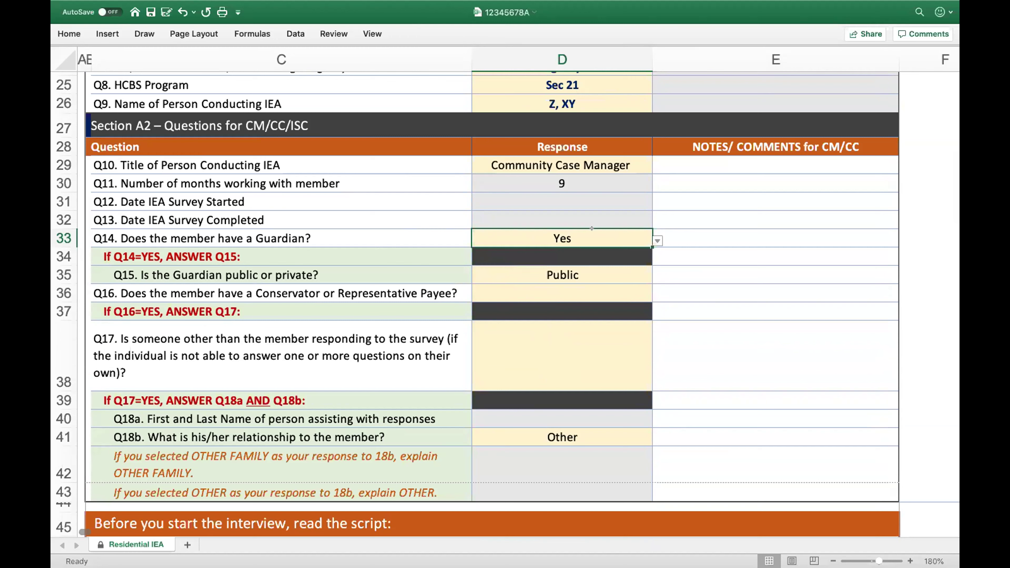
click(656, 241)
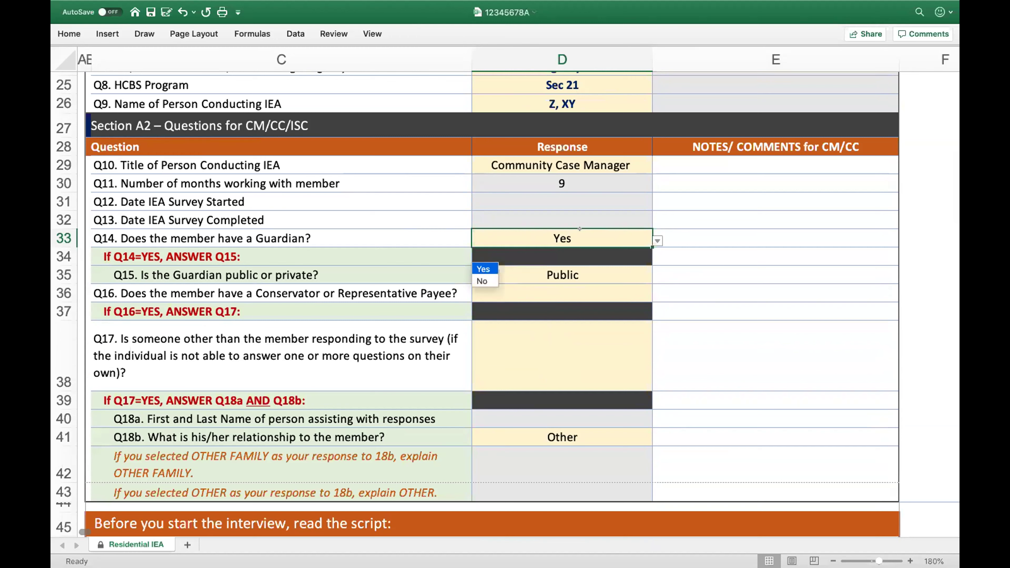
key(Escape)
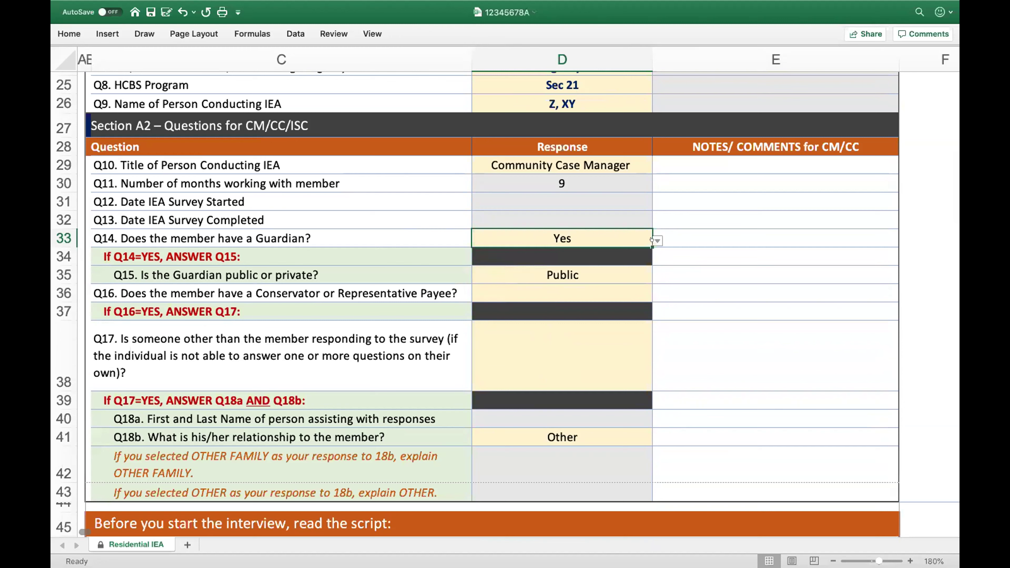
click(731, 228)
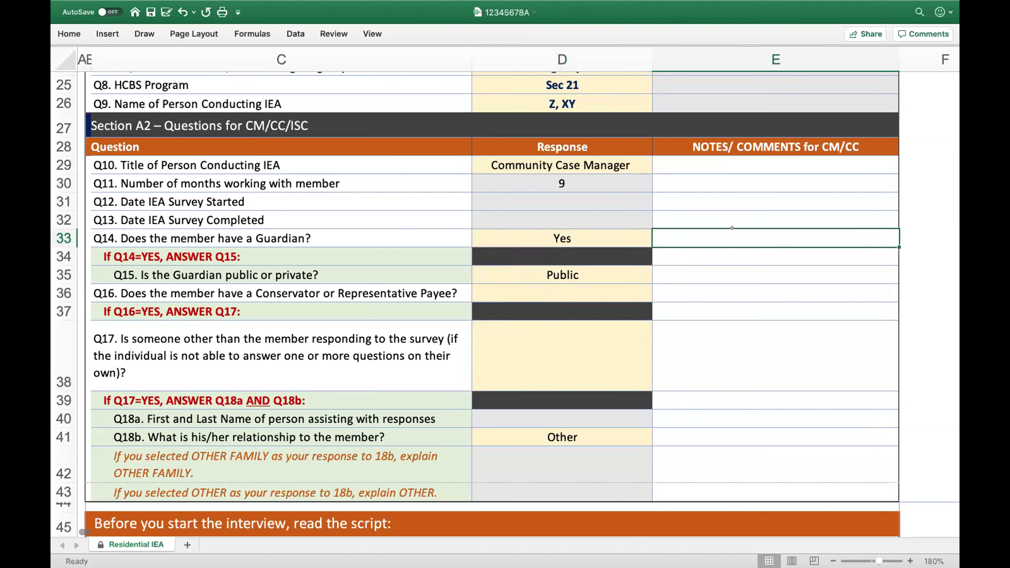